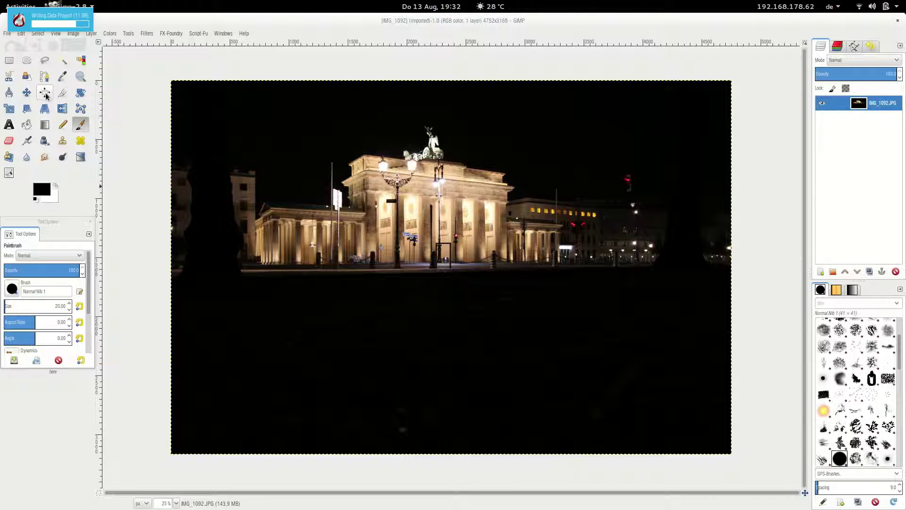
- Outline the dark ground below the gate with a closed path running outside the image edges and convert it to a selection
left_click(45, 77)
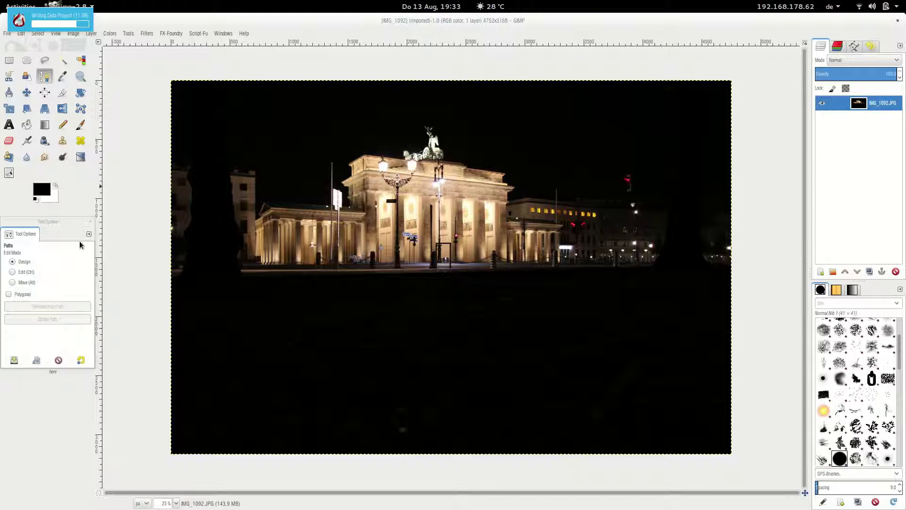
left_click(155, 276)
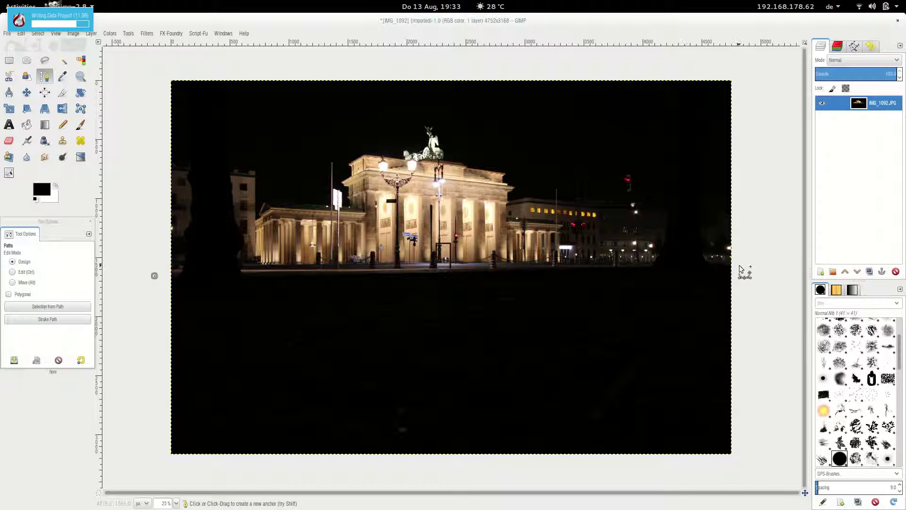
left_click_drag(744, 271, 743, 463)
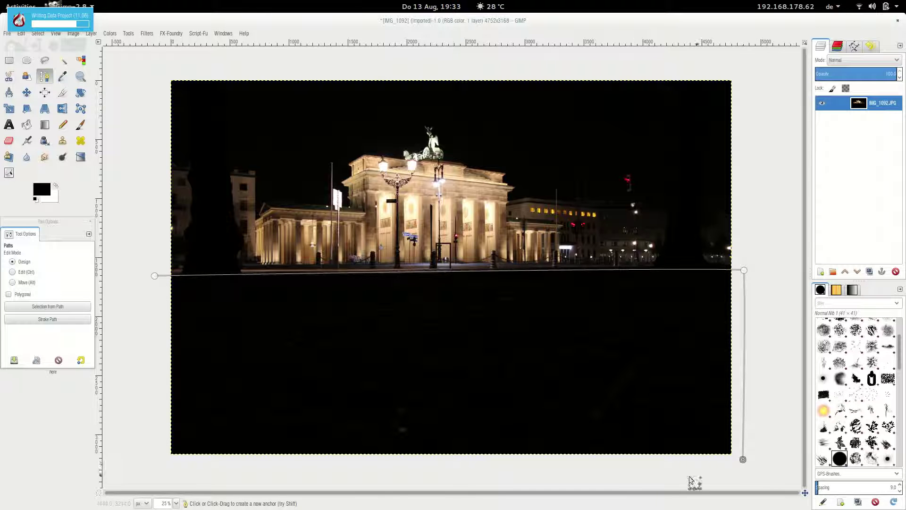
left_click(165, 459)
left_click(153, 293)
left_click_drag(152, 293, 155, 277)
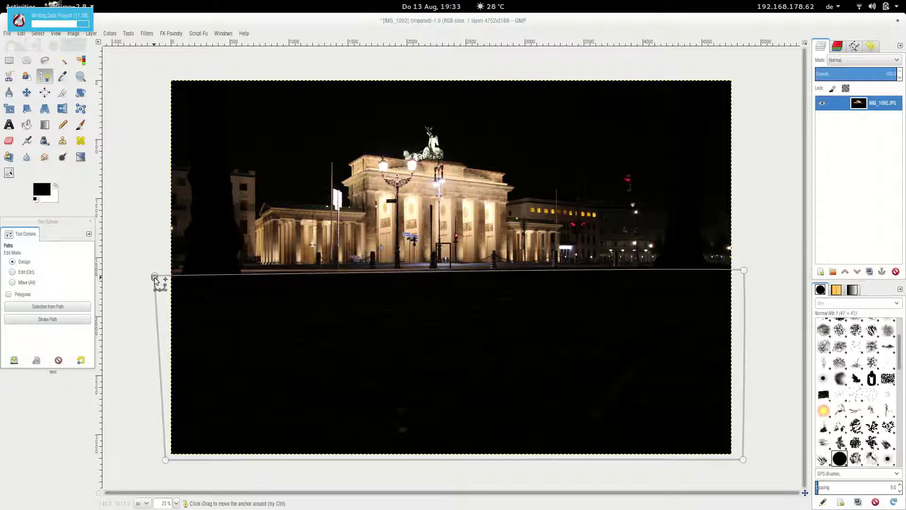
key("Return")
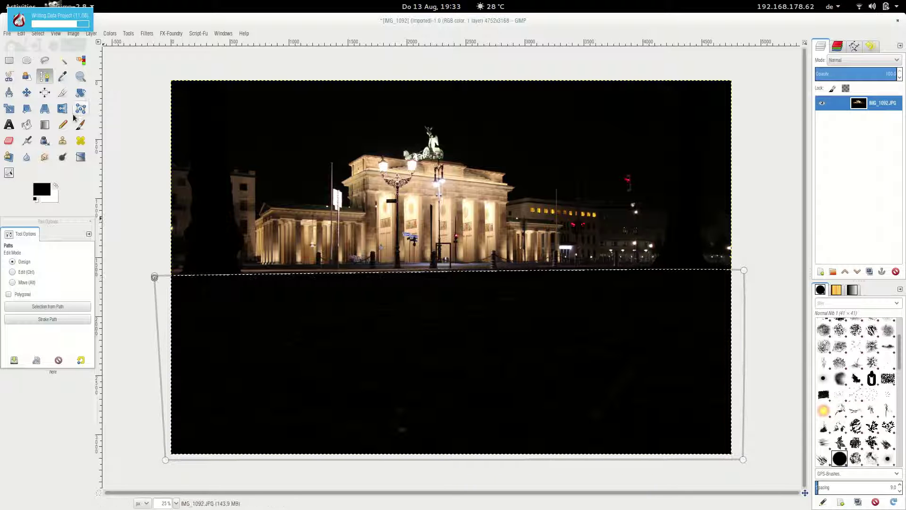
left_click(9, 60)
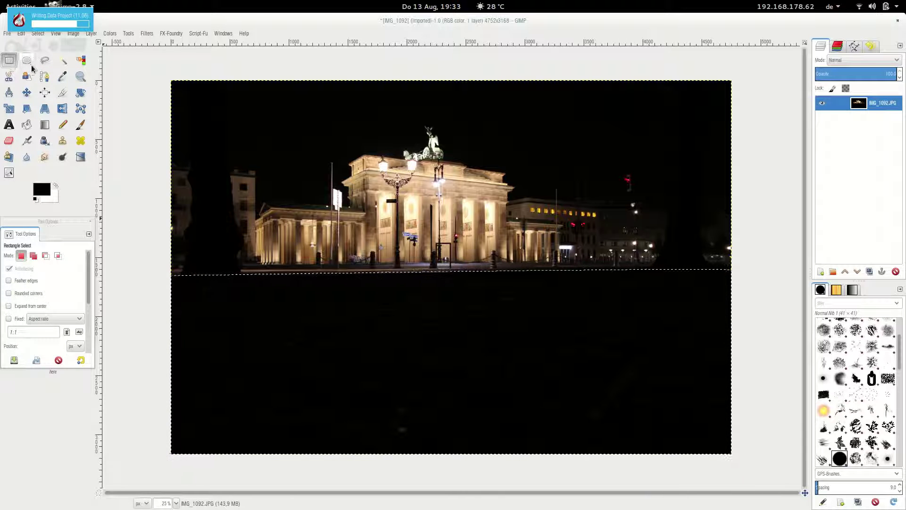
- Brighten the selected ground with Curves by bending the Value curve upward in the darker midtones
left_click(9, 172)
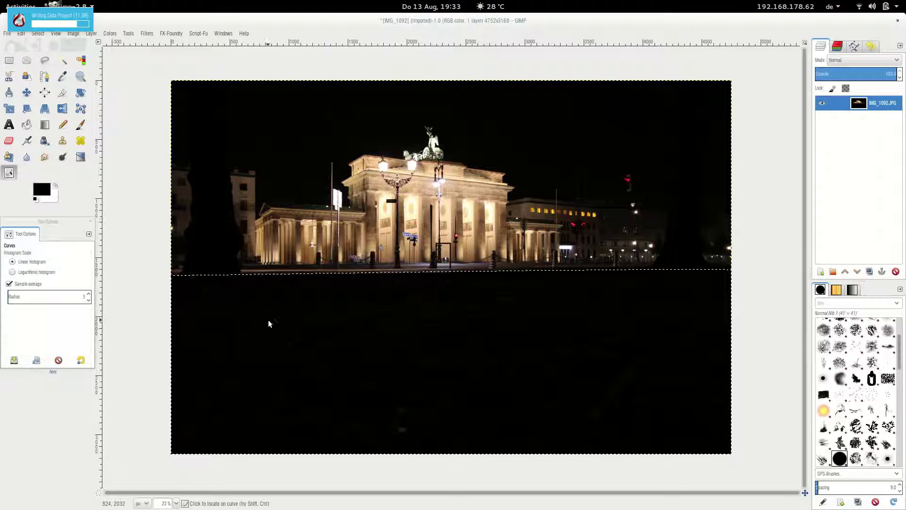
left_click(269, 323)
left_click_drag(242, 151, 237, 118)
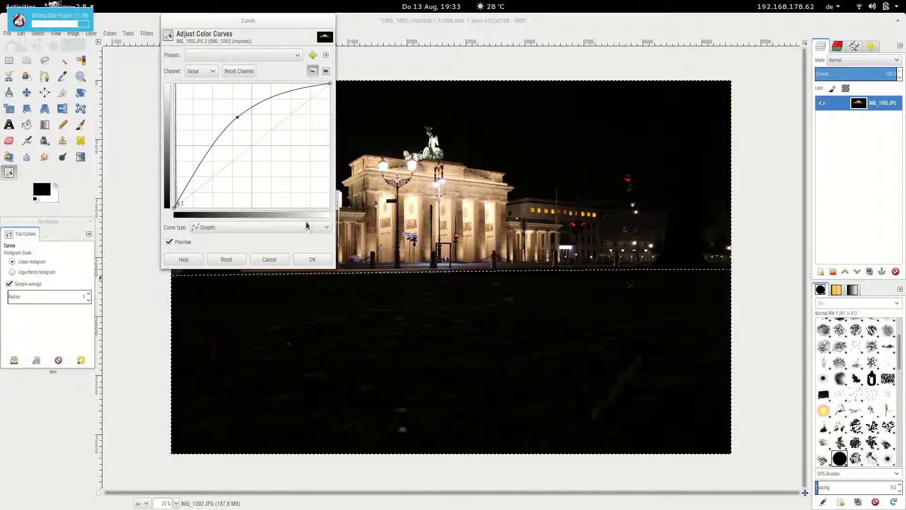
left_click(321, 259)
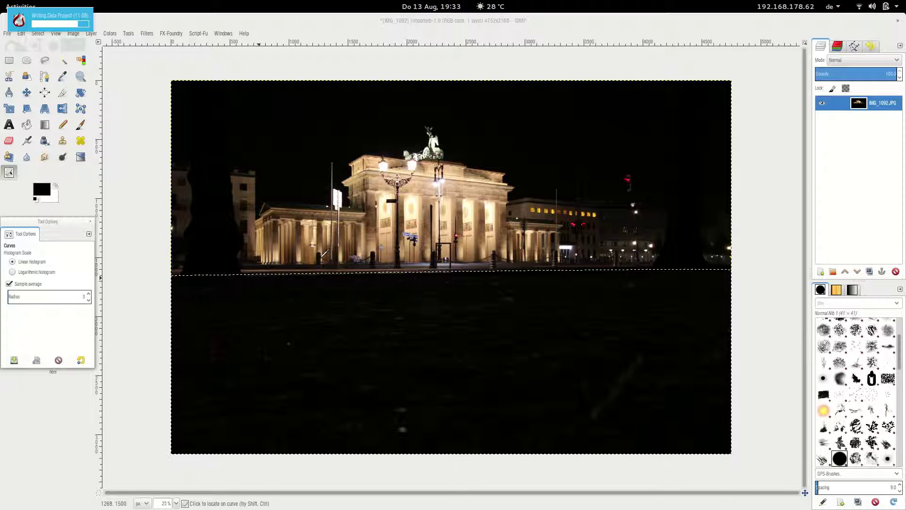
left_click(110, 33)
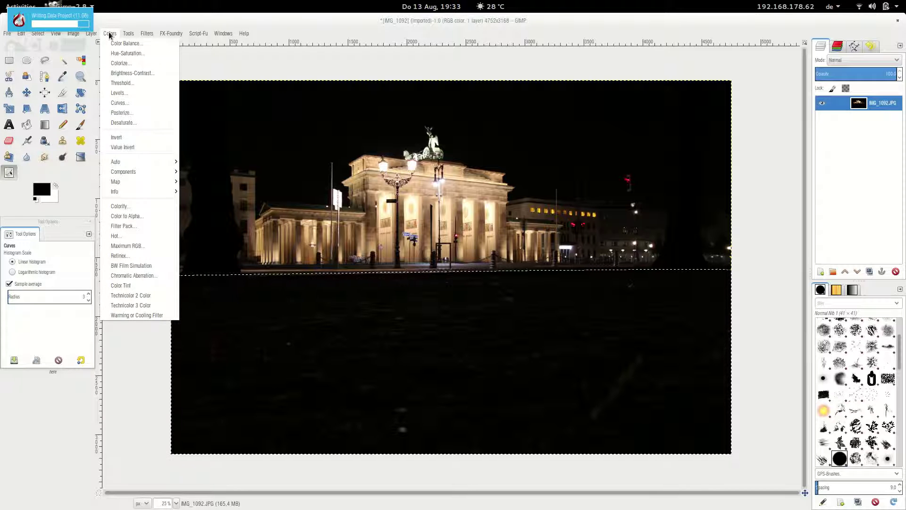
left_click(119, 74)
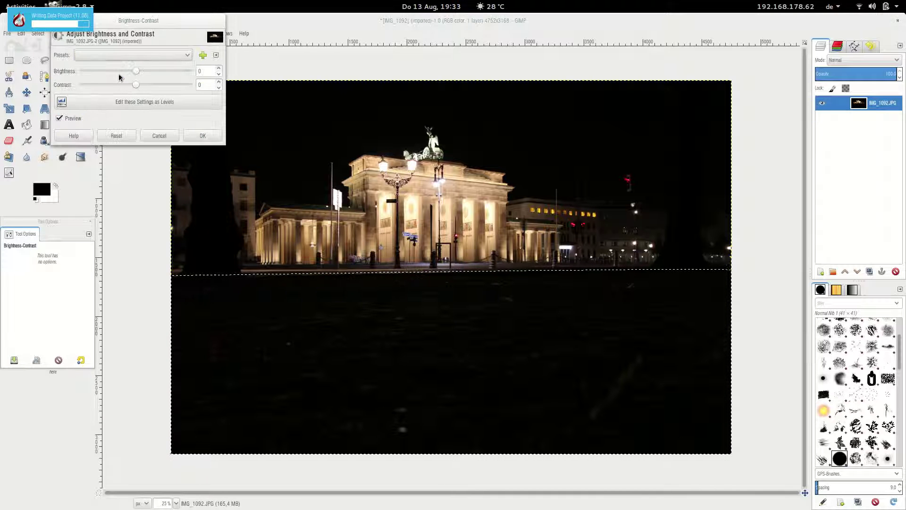
mouse_move(136, 71)
left_mouse_down()
mouse_move(167, 72)
mouse_move(142, 76)
left_mouse_up()
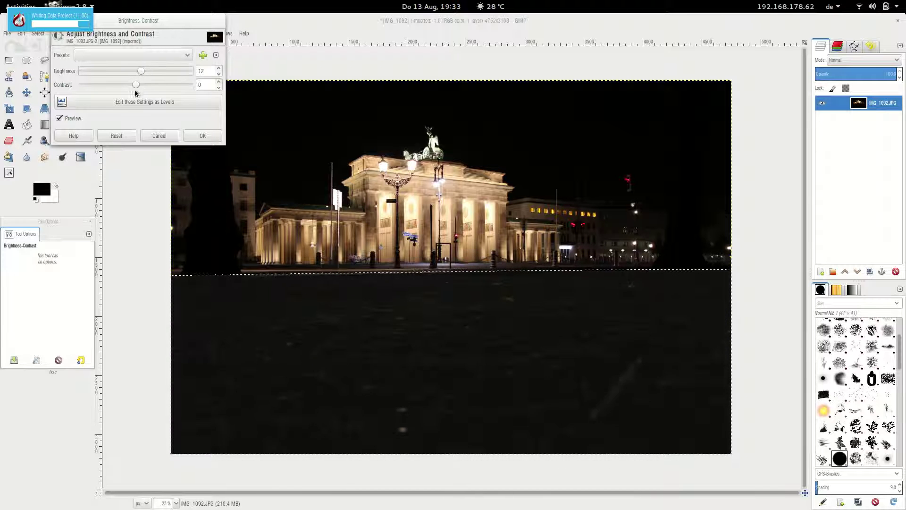
left_click(151, 135)
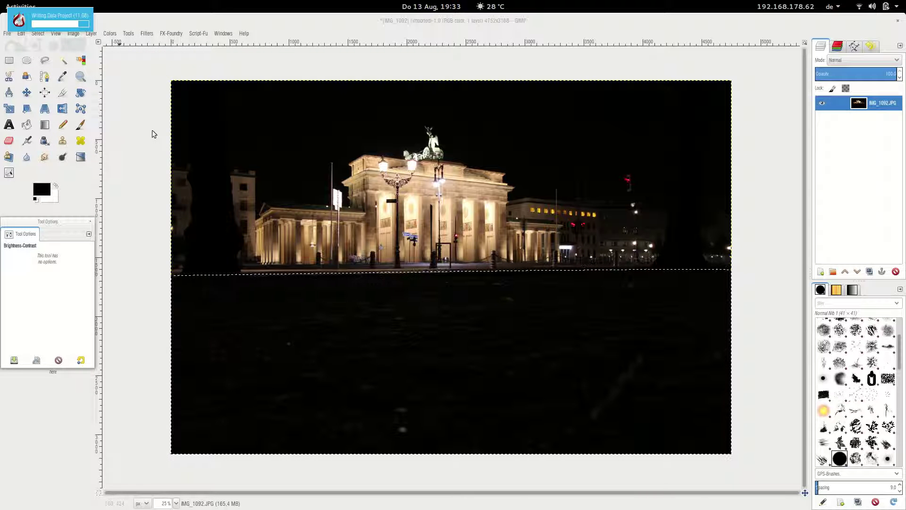
- Adjust the selected ground's Levels to input gamma 1.57, input white point 192 and an output range of 5 to 207
left_click(111, 33)
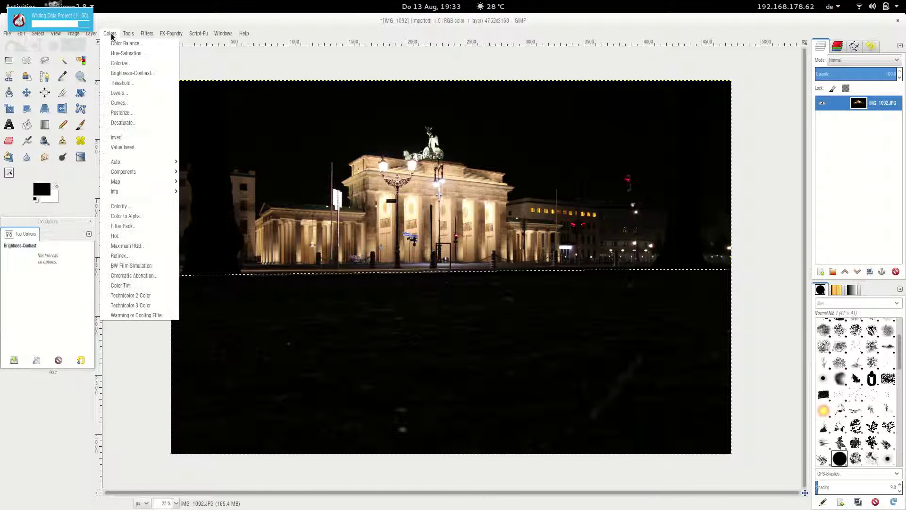
left_click(108, 95)
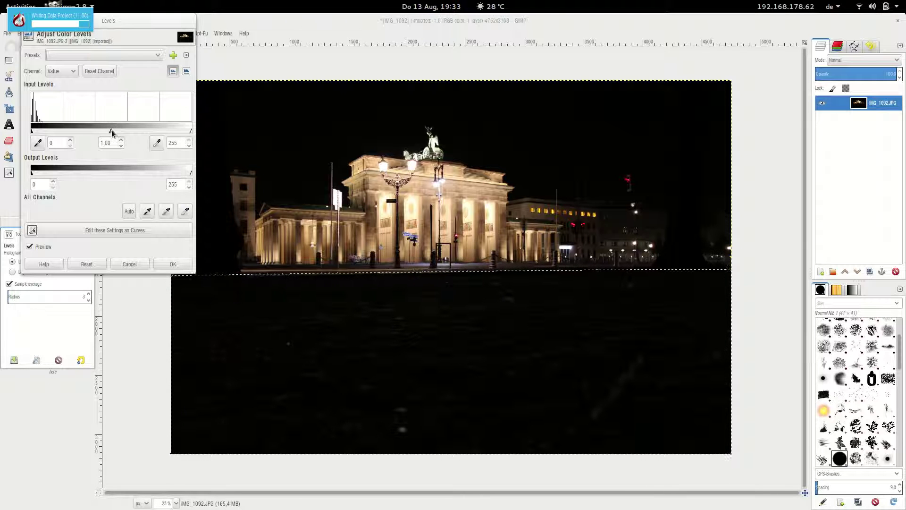
left_click_drag(111, 129, 91, 130)
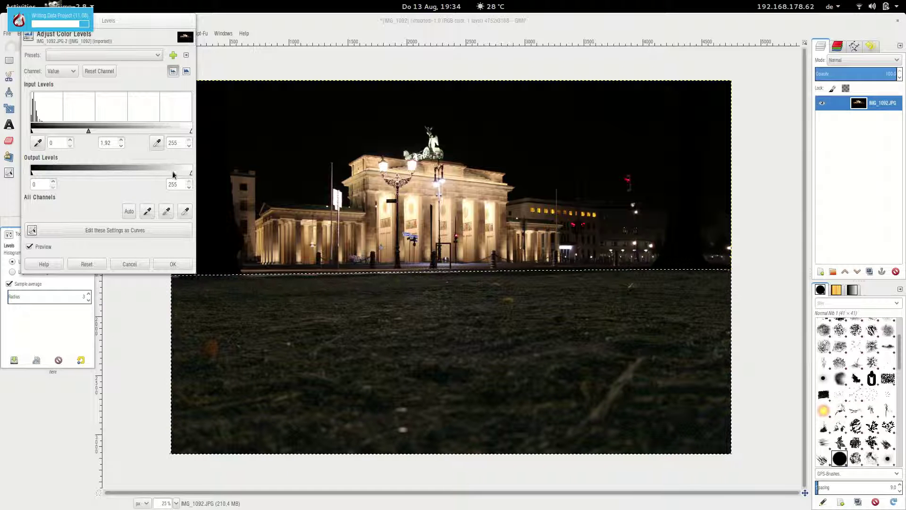
left_click_drag(192, 176, 154, 174)
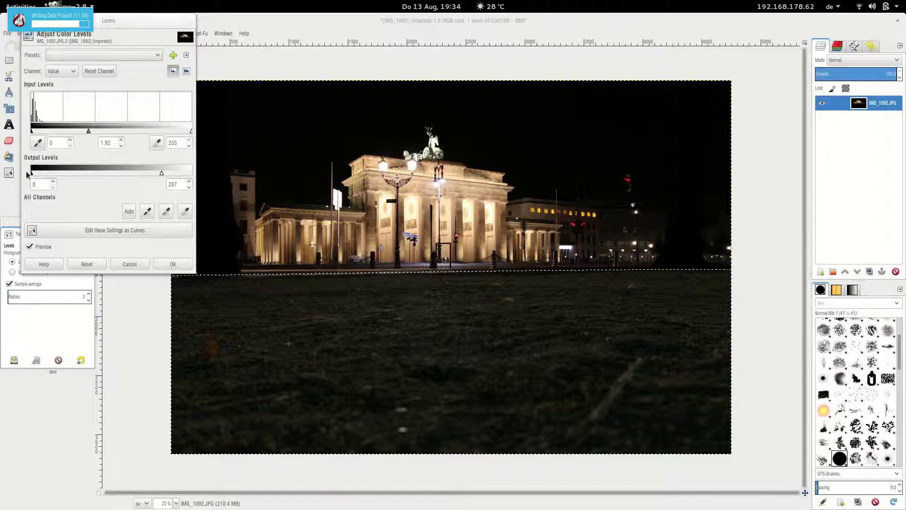
mouse_move(29, 174)
left_mouse_down()
mouse_move(48, 179)
mouse_move(37, 178)
left_mouse_up()
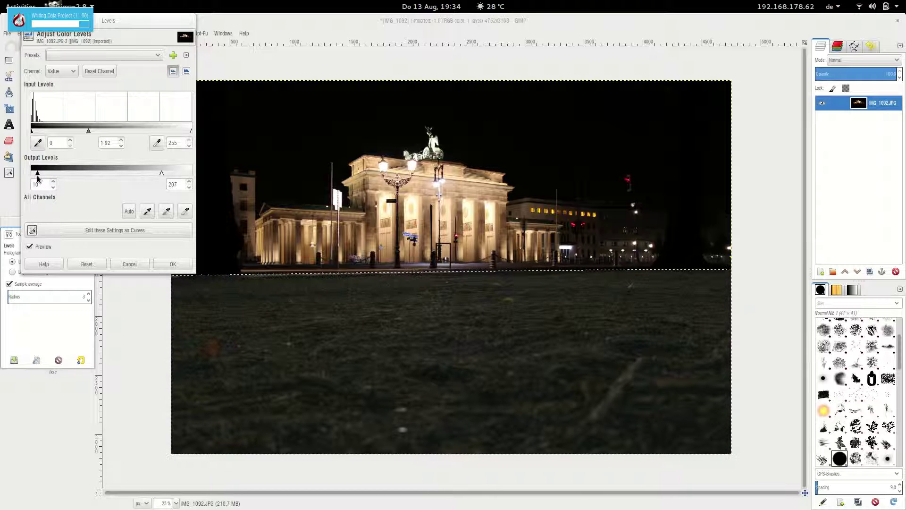
left_click_drag(38, 178, 34, 178)
mouse_move(87, 132)
left_mouse_down()
mouse_move(79, 132)
mouse_move(91, 131)
left_mouse_up()
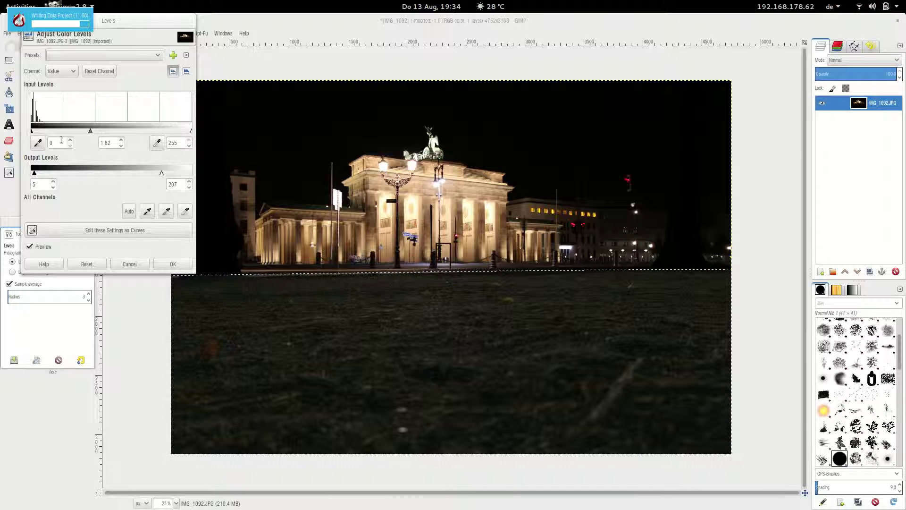
mouse_move(32, 133)
left_mouse_down()
mouse_move(48, 140)
mouse_move(29, 140)
left_mouse_up()
left_click_drag(190, 132, 151, 135)
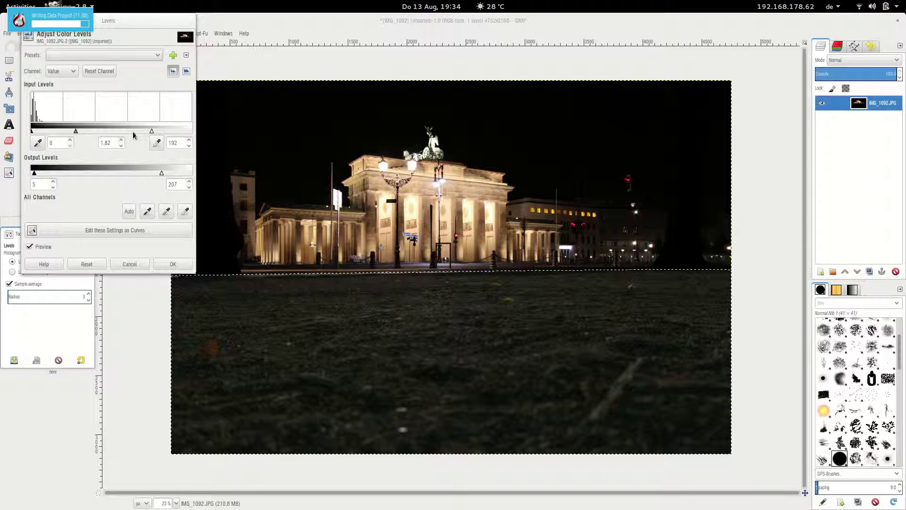
mouse_move(73, 134)
left_mouse_down()
mouse_move(88, 136)
mouse_move(79, 138)
left_mouse_up()
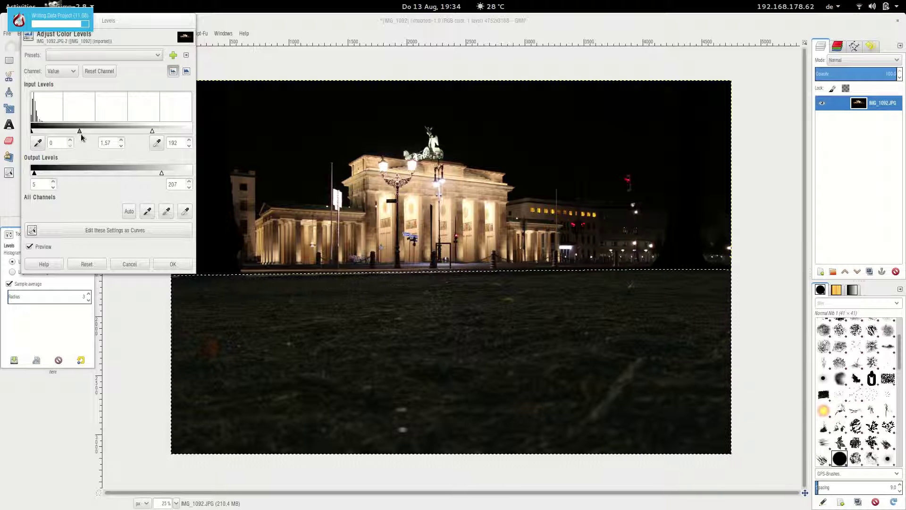
left_click(175, 264)
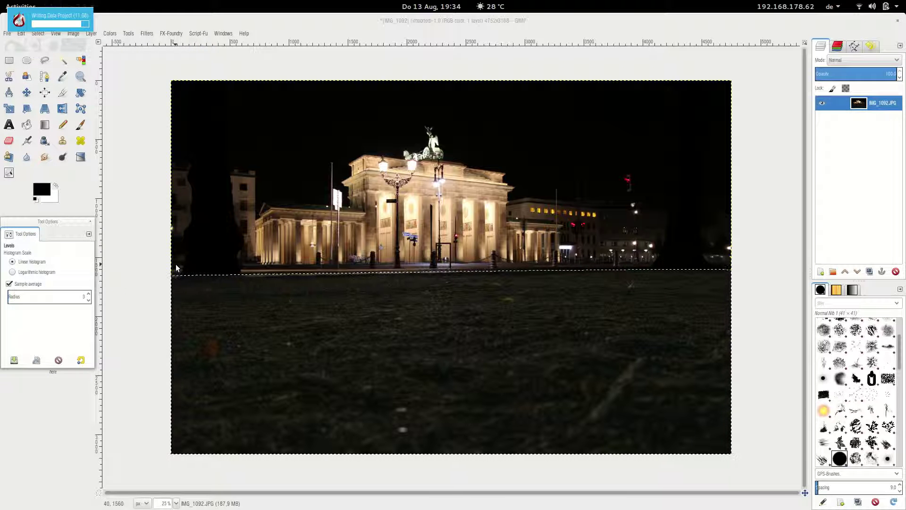
- Reduce the selected ground's saturation to -39 and its lightness to -2 with Hue-Saturation
left_click(113, 33)
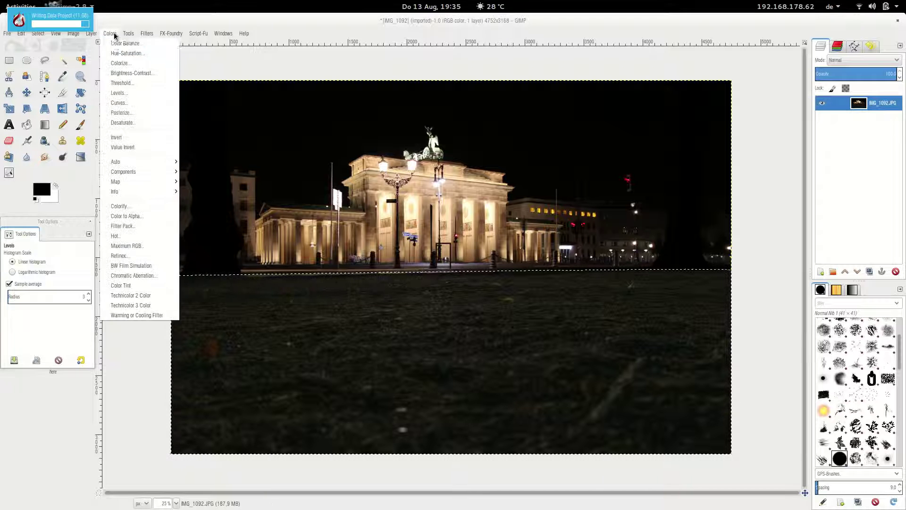
left_click(117, 52)
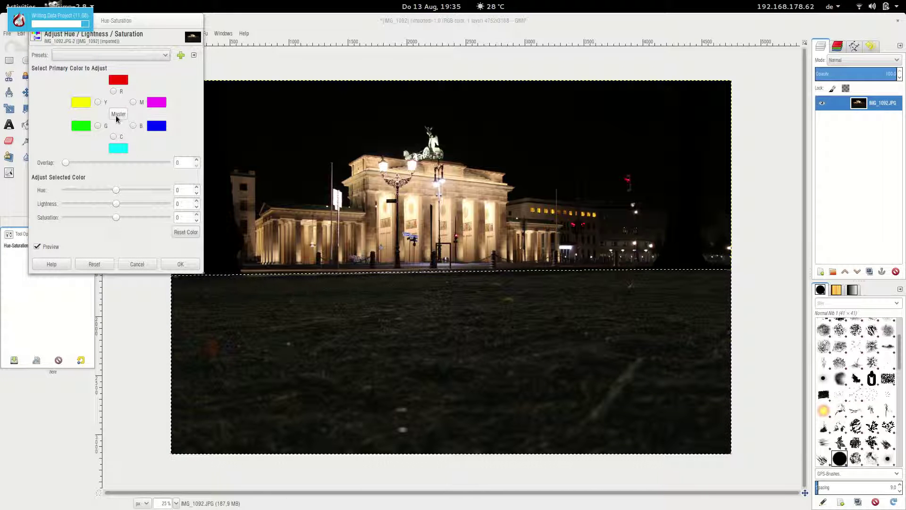
left_click_drag(116, 218, 152, 223)
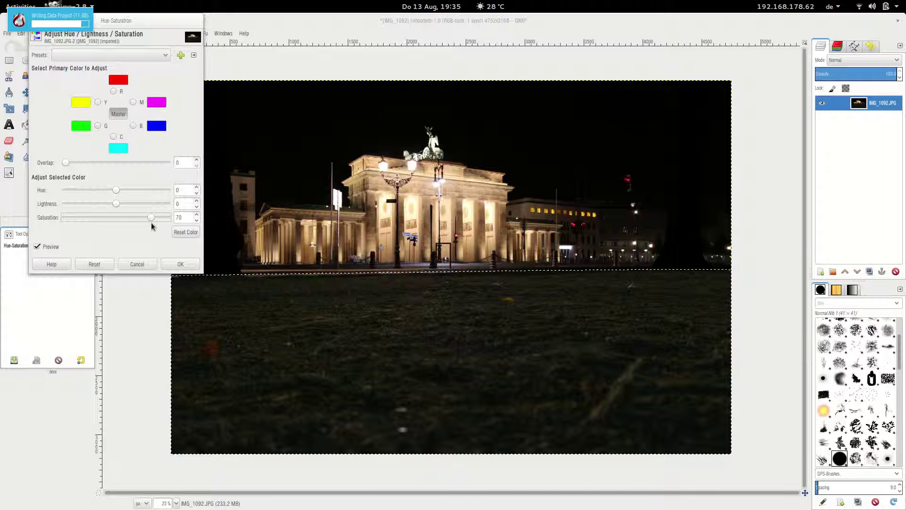
left_click_drag(143, 222, 116, 207)
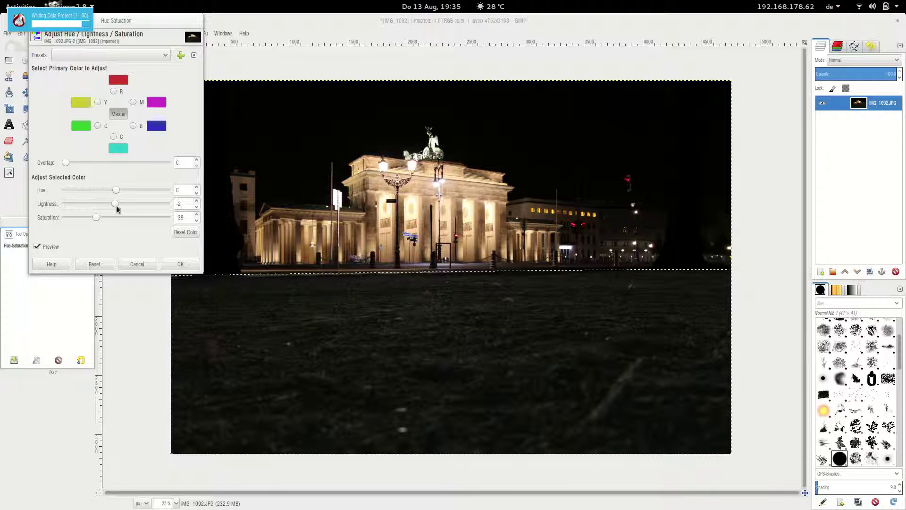
mouse_move(116, 191)
left_mouse_down()
mouse_move(130, 193)
mouse_move(115, 196)
left_mouse_up()
left_click(180, 263)
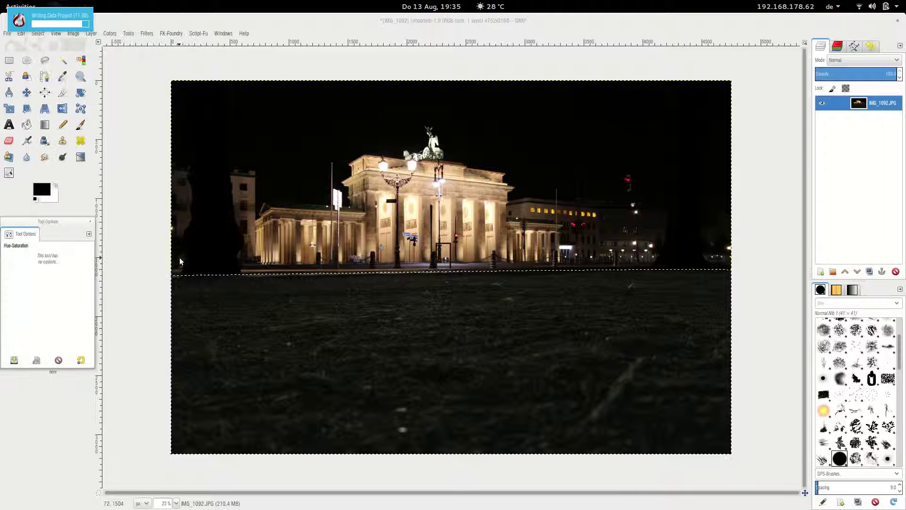
- Clear the selection and add a new transparent layer above the photo
left_click(38, 34)
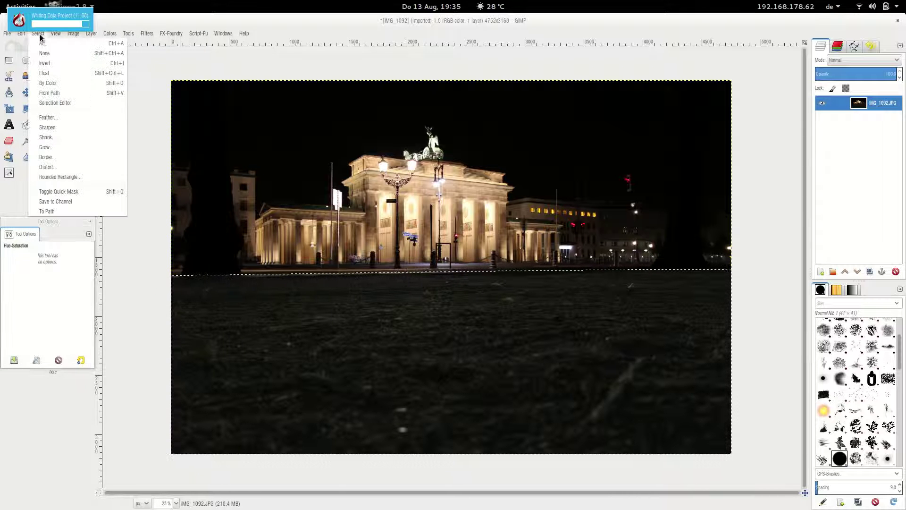
left_click(48, 53)
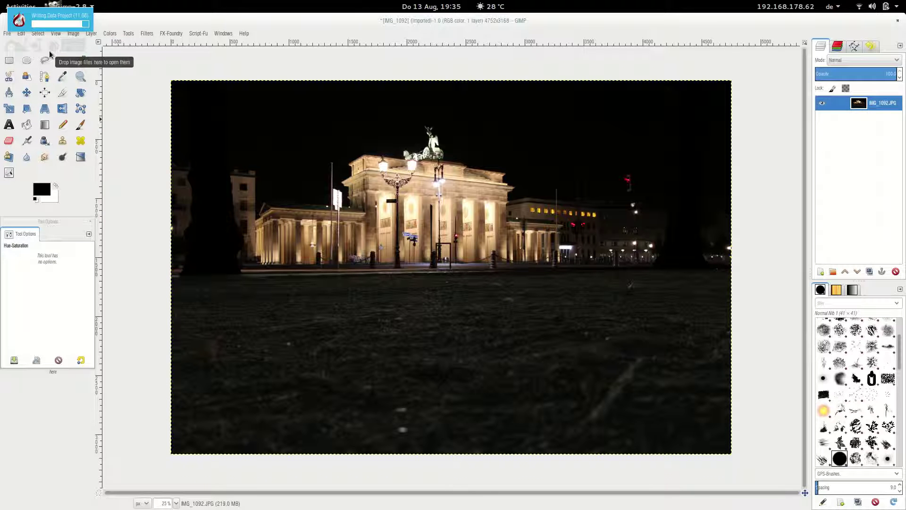
left_click(822, 272)
left_click(508, 327)
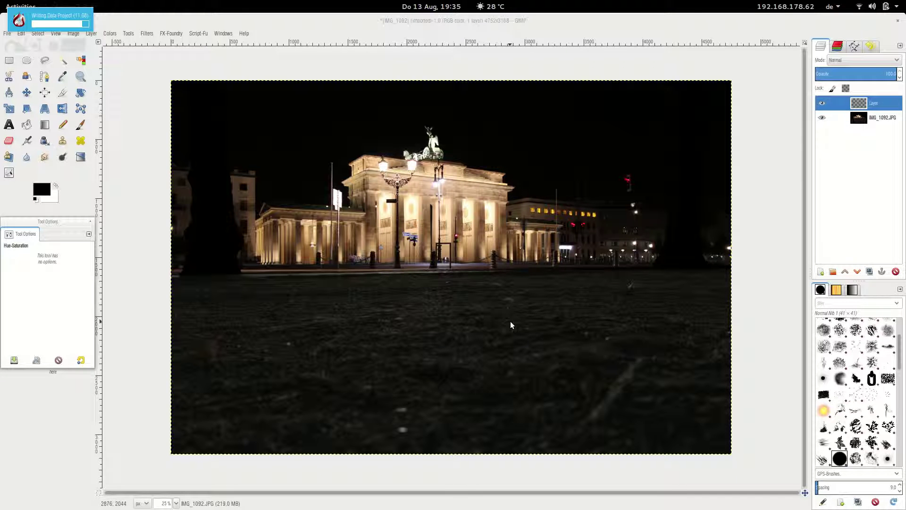
- Set up the Text tool with the Swis721 Blk BT font, a size of 204 px and white as the text color
left_click(9, 125)
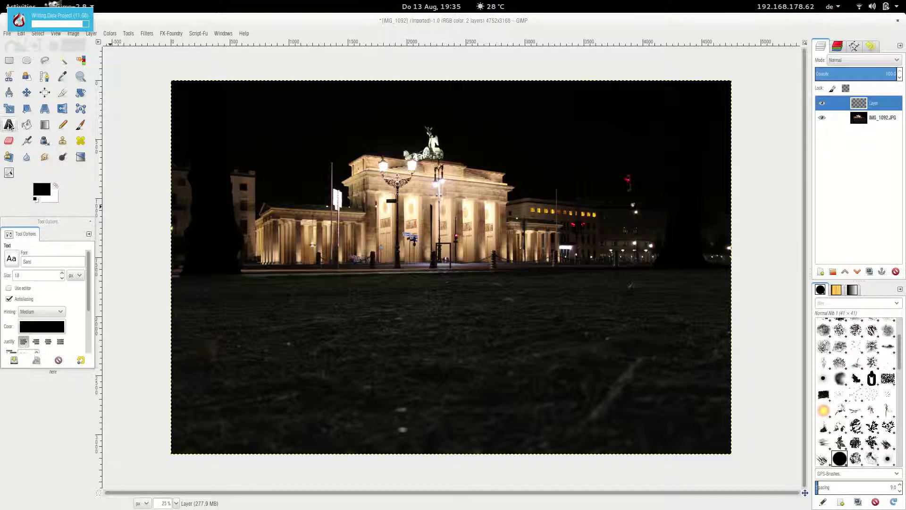
left_click(35, 261)
type("Swis")
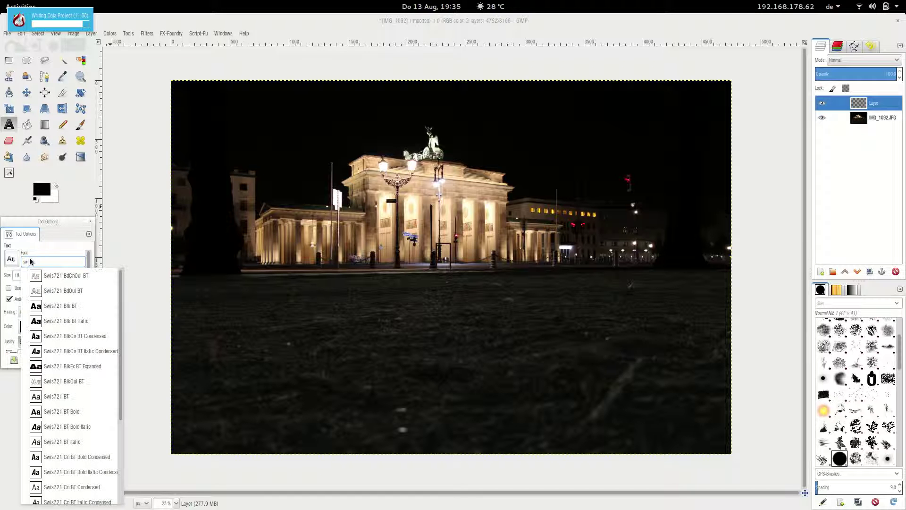
left_click(35, 307)
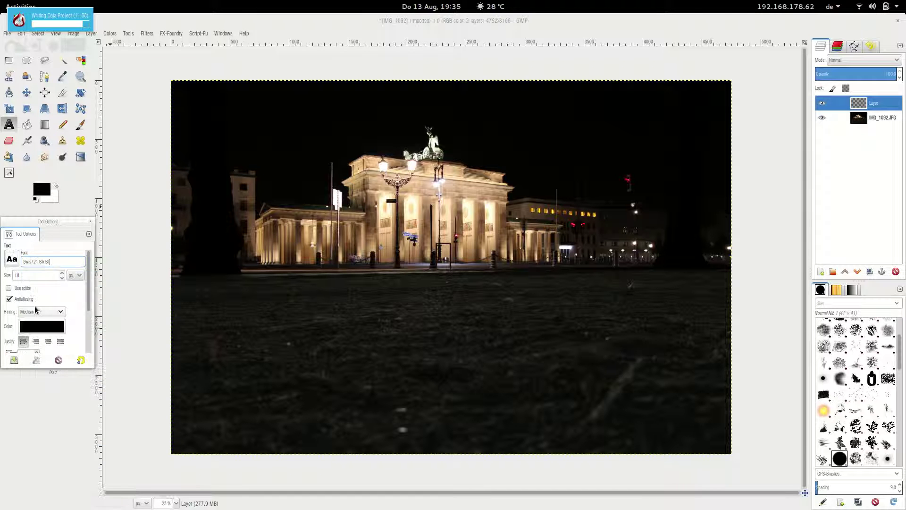
left_click(64, 277)
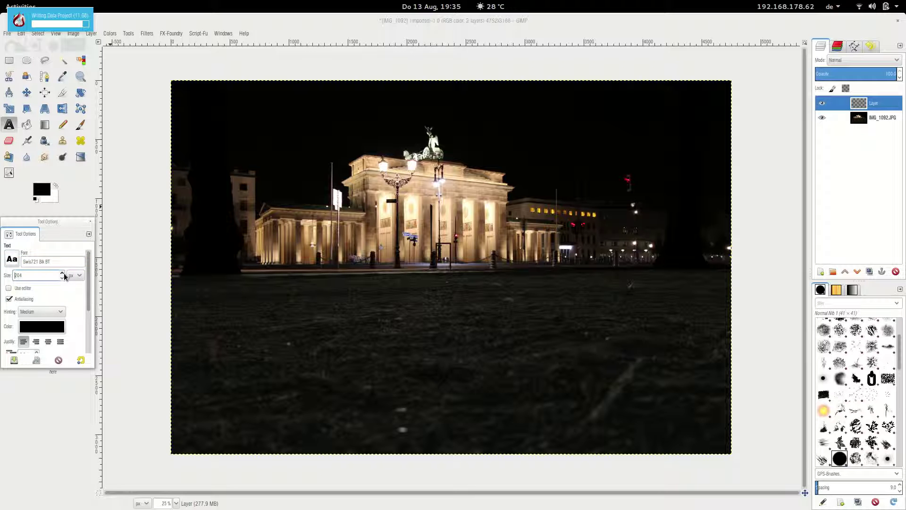
left_click(51, 330)
left_click(433, 292)
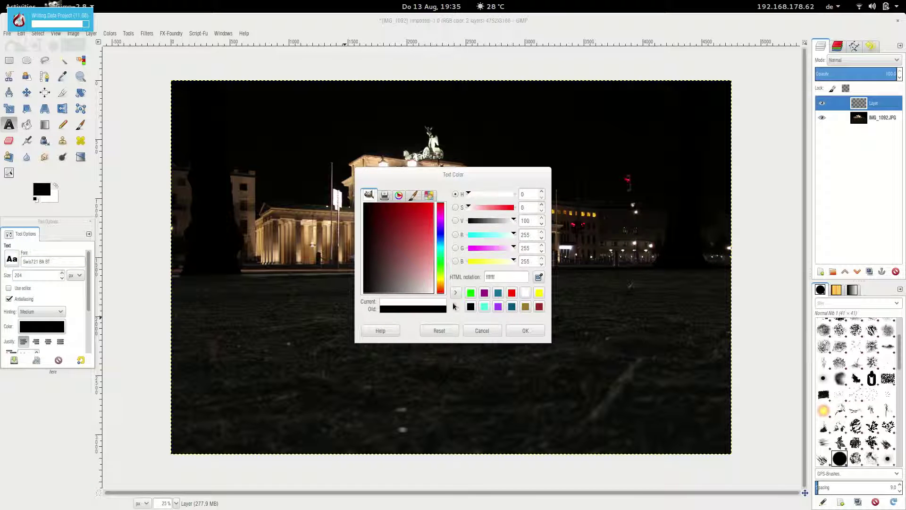
left_click(521, 330)
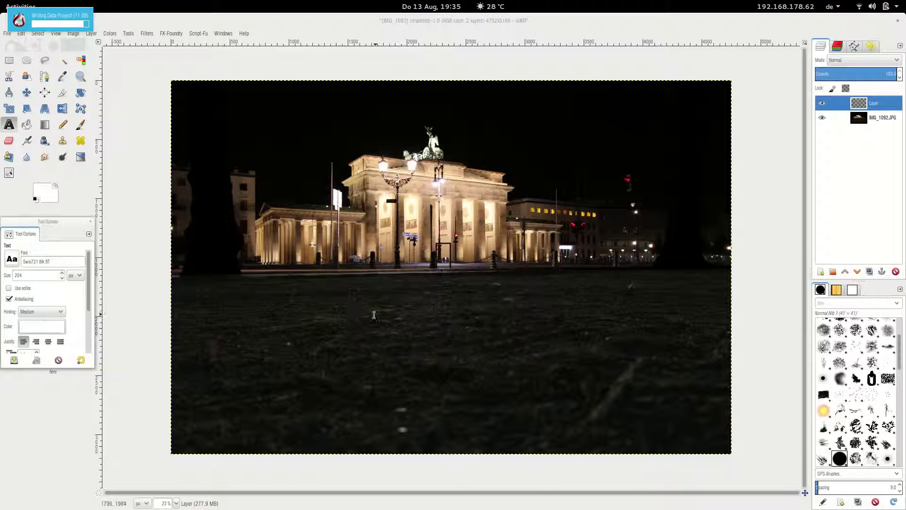
- Add the text "What do you think?" on the dark ground below the gate
left_click(330, 300)
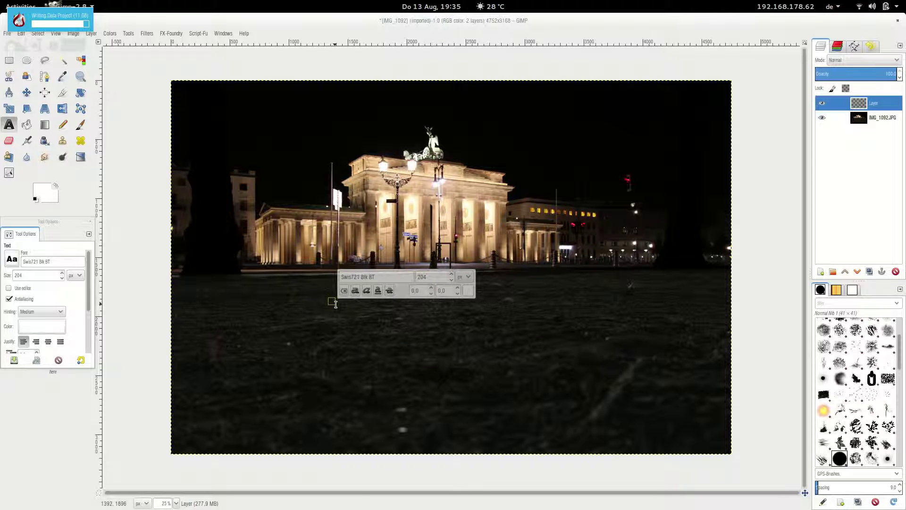
type("Wha")
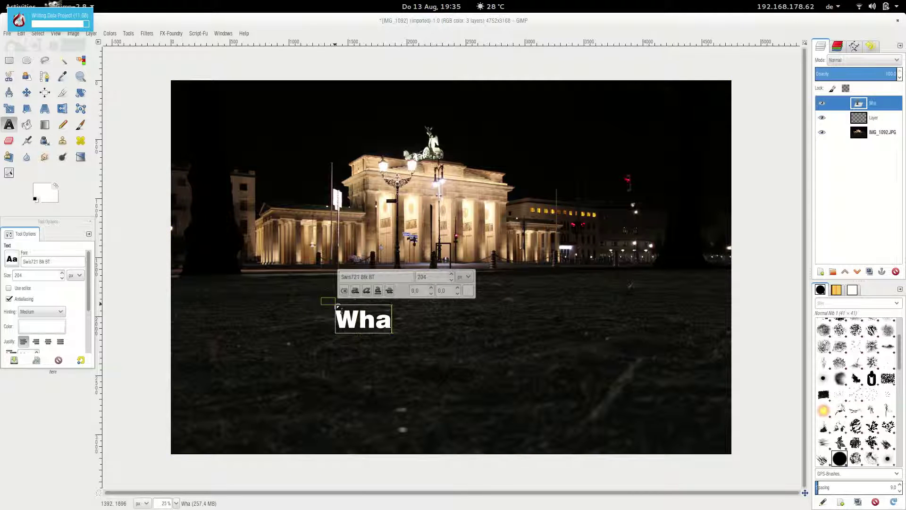
type("t do you thinkk")
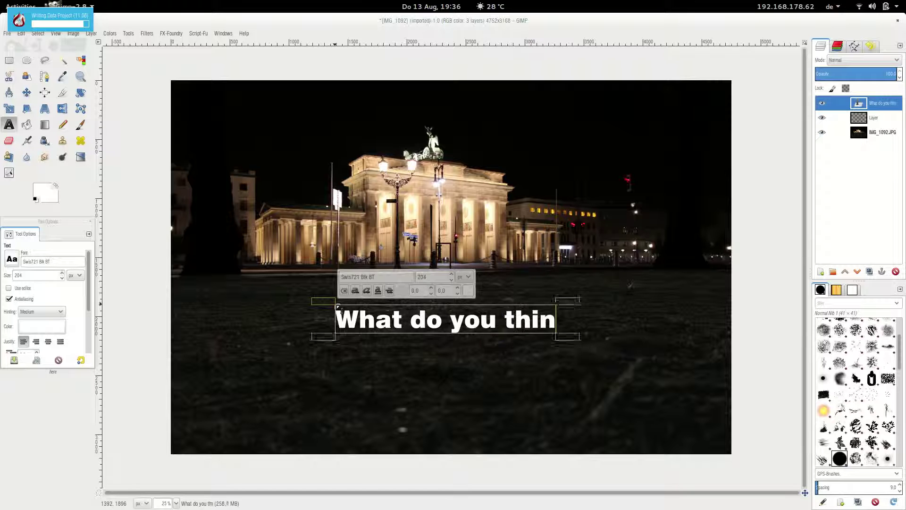
key("BackSpace")
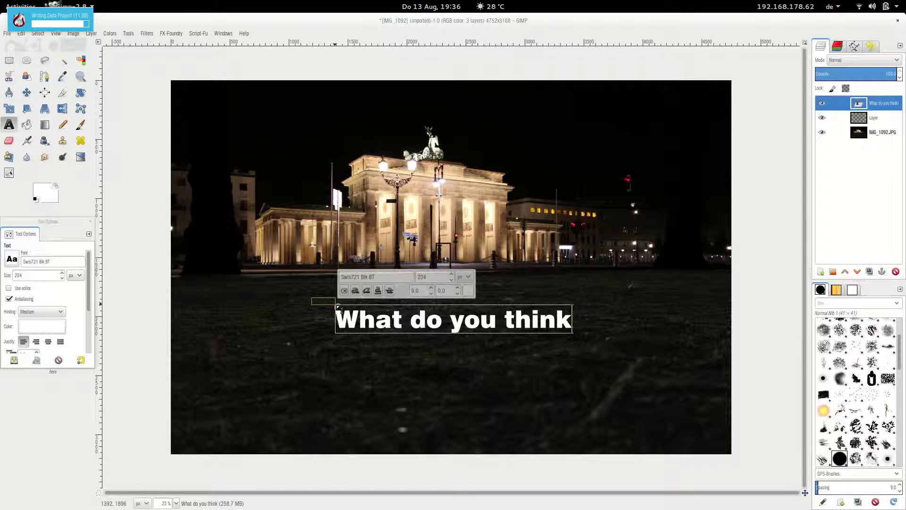
type("?")
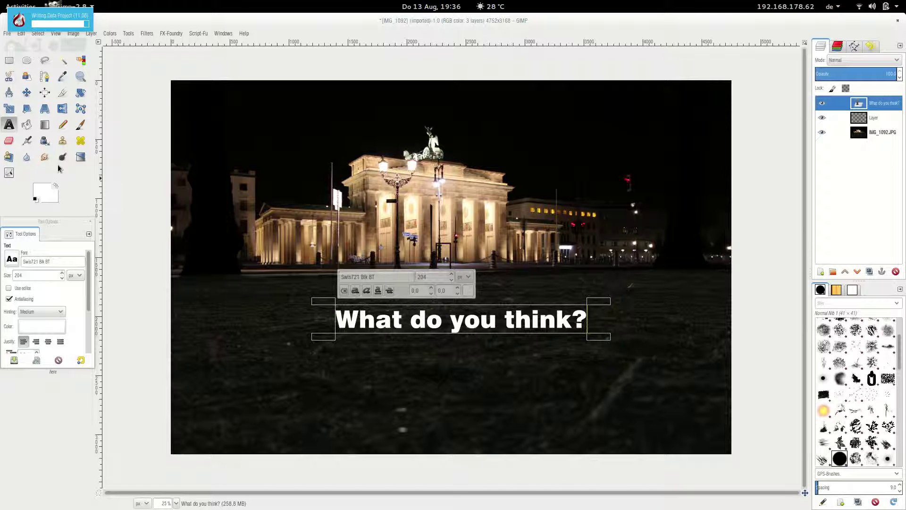
- Enlarge the text to 326 px and move it down and left so it is roughly centered on the lower ground
left_click_drag(62, 275, 64, 276)
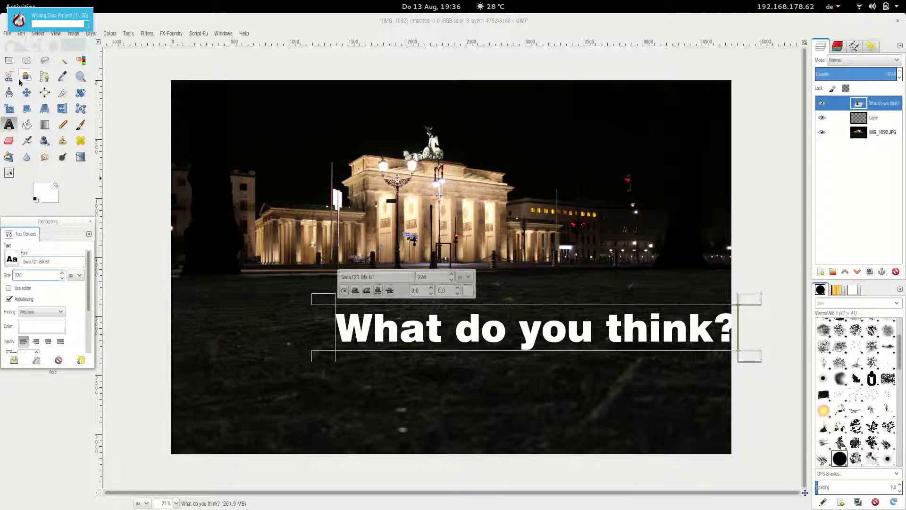
left_click(30, 96)
left_click_drag(342, 331, 269, 385)
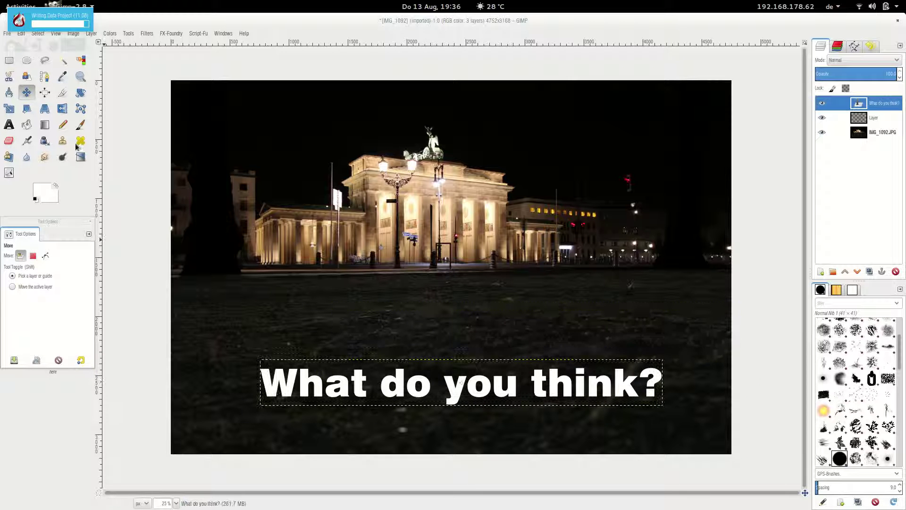
- Select the white letters by color and delete their fill from the text layer, keeping the letter-shaped selection
left_click(81, 61)
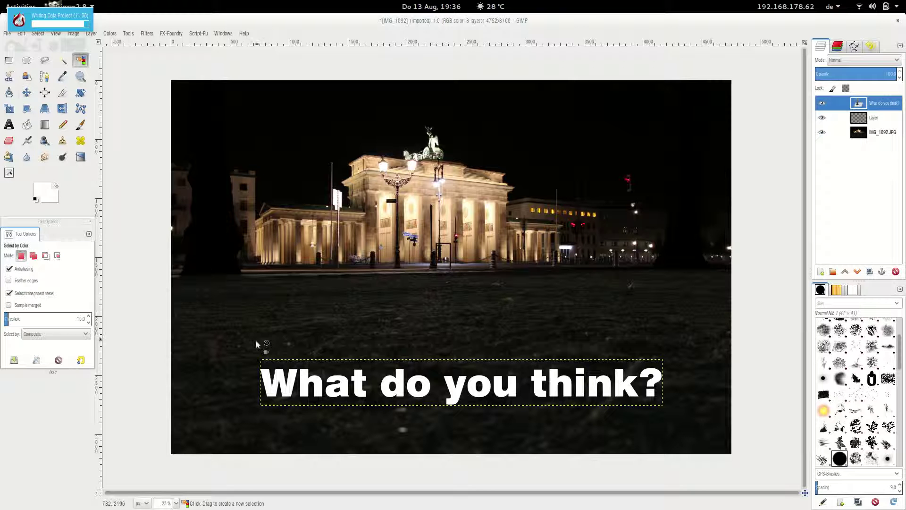
left_click(263, 375)
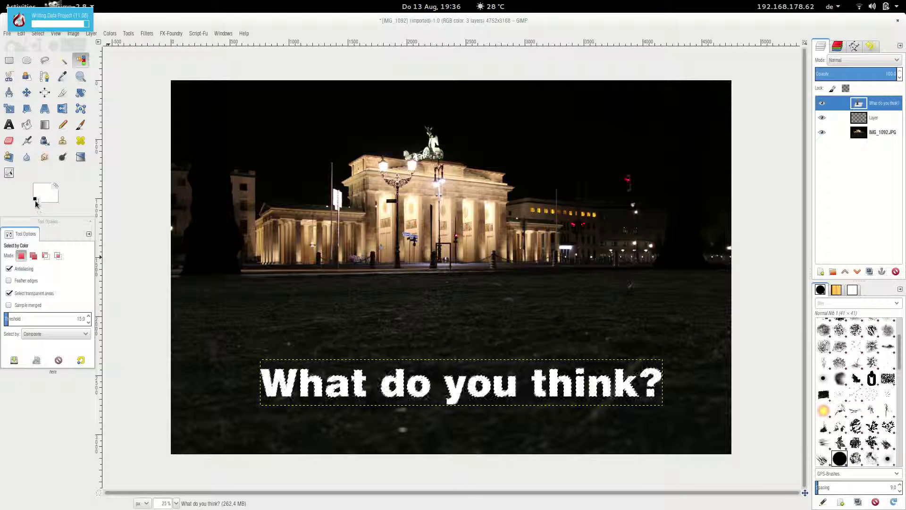
left_click(35, 202)
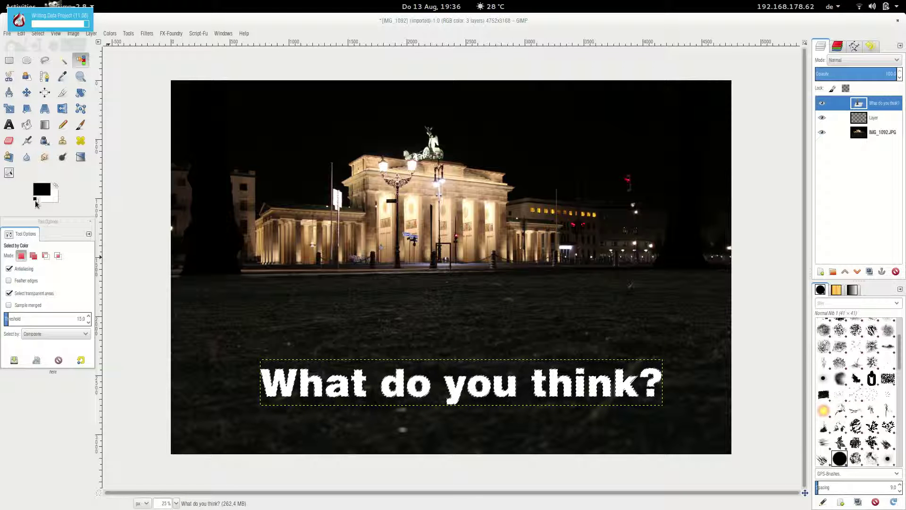
key("Delete")
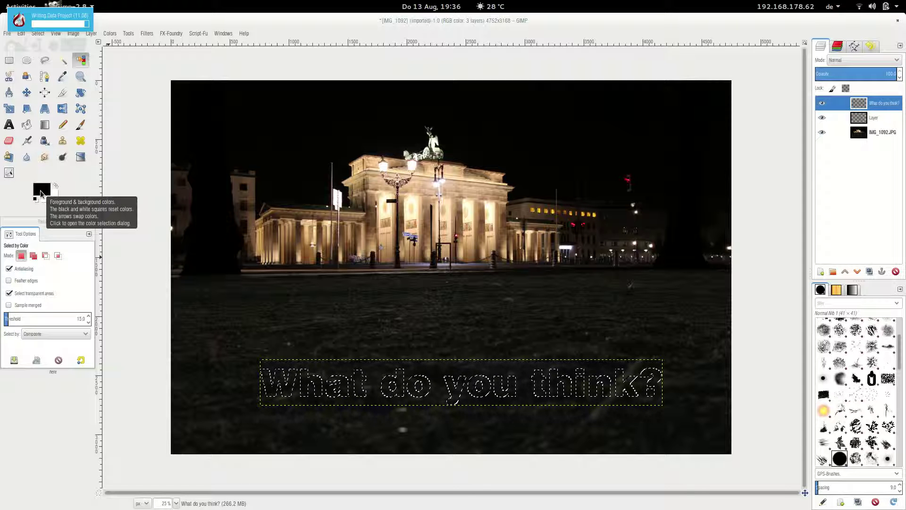
- Make white the foreground color and stroke the letter-shaped selection with a thin solid line
left_click(55, 186)
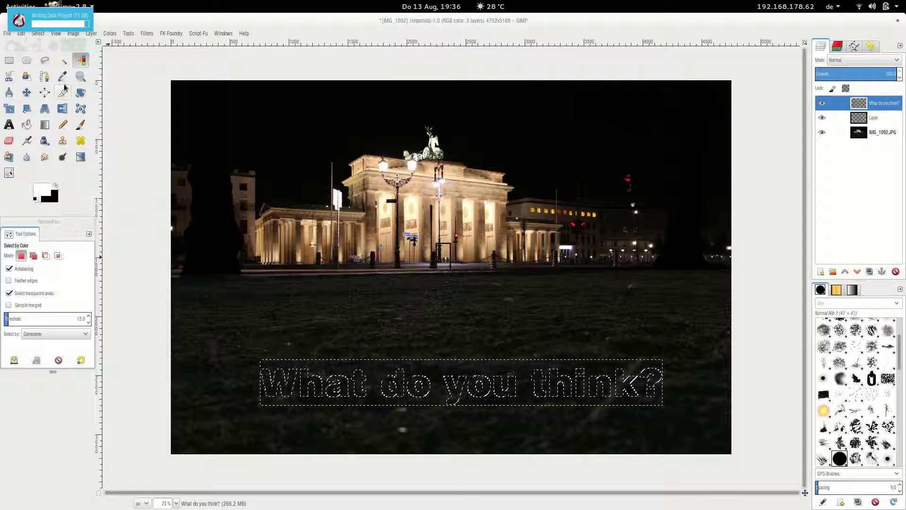
left_click(21, 34)
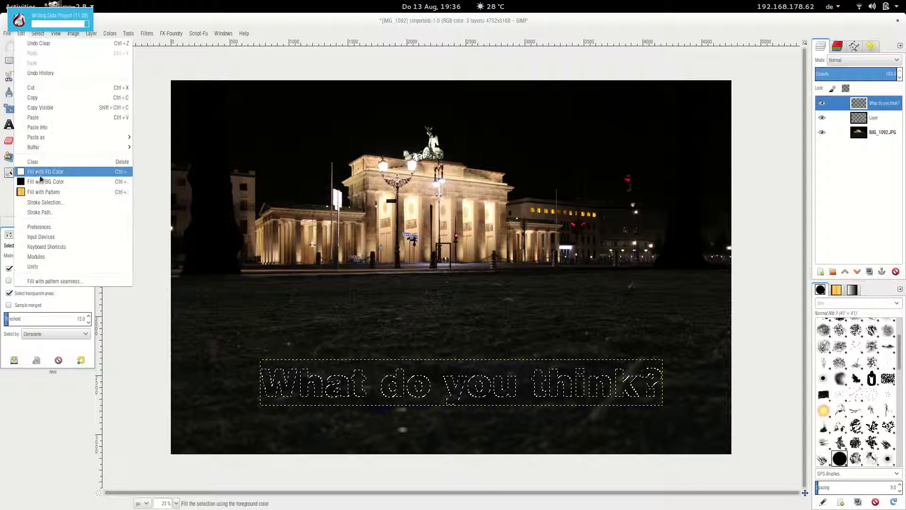
left_click(45, 206)
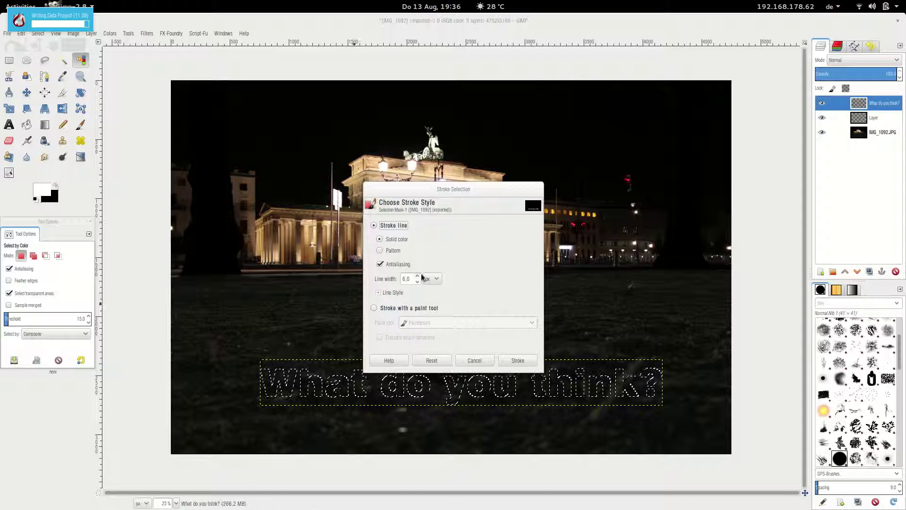
left_click(417, 282)
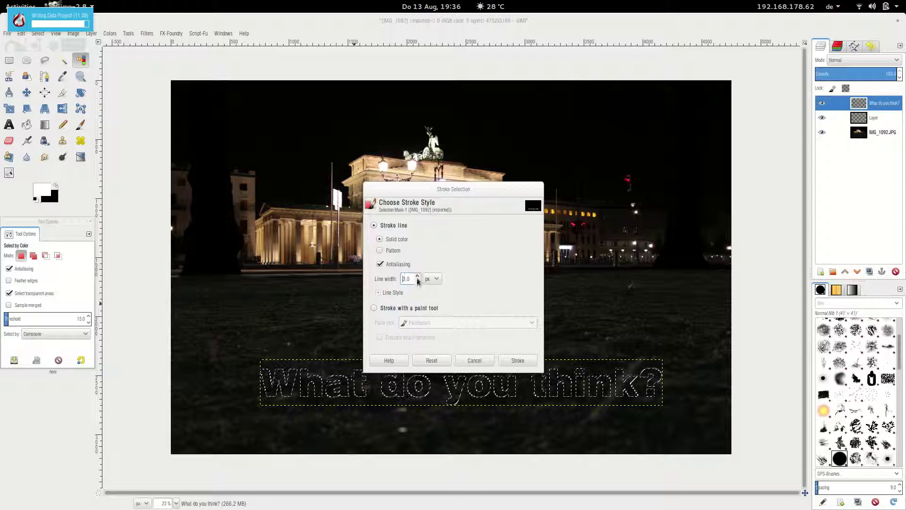
left_click(518, 361)
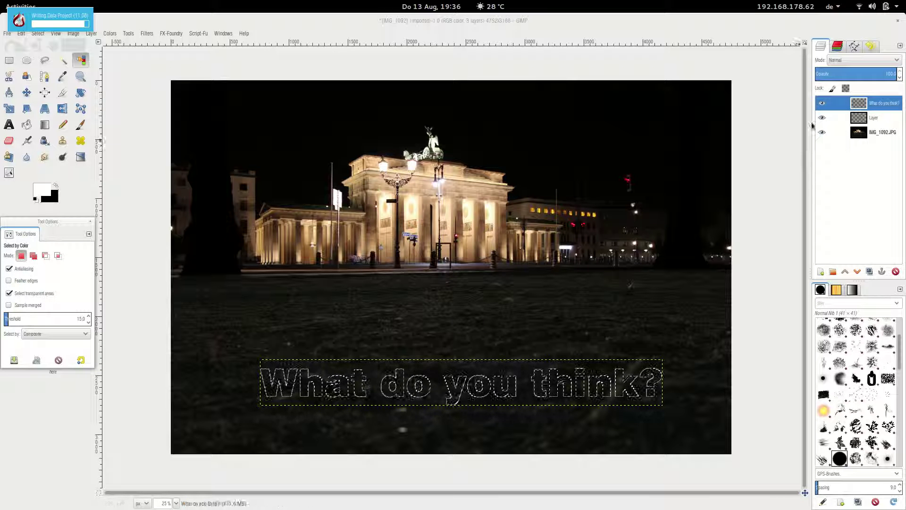
- Clear the letter selection and lower the text layer's opacity to about 53
left_click(32, 36)
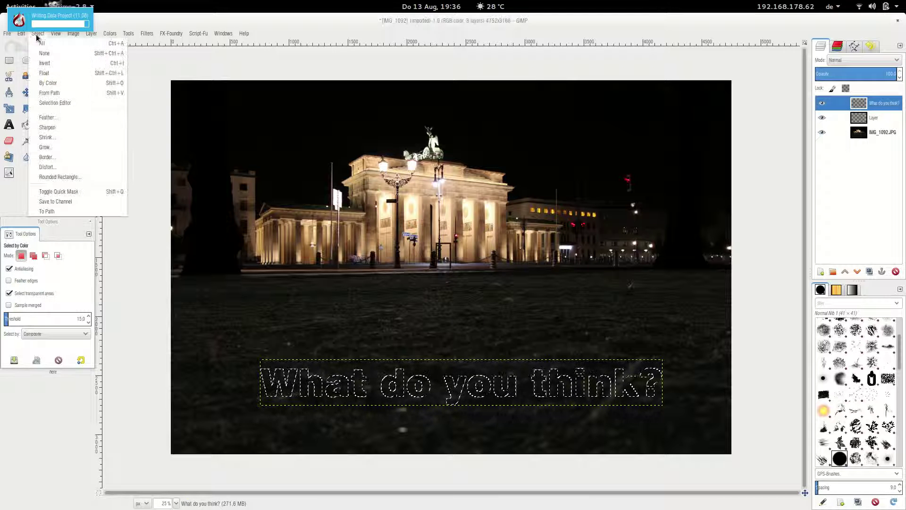
left_click(44, 62)
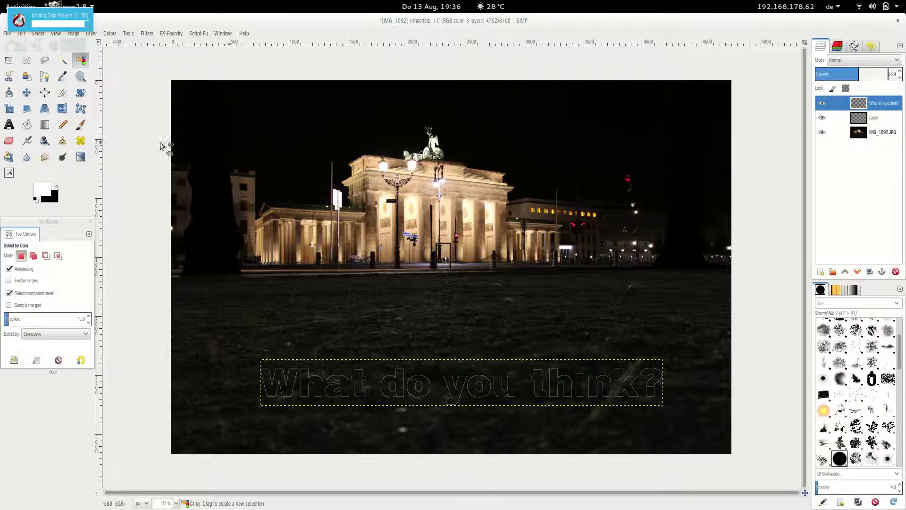
- Move the outlined text slightly down and left on the ground, and flatten the image into a single layer
left_click(28, 93)
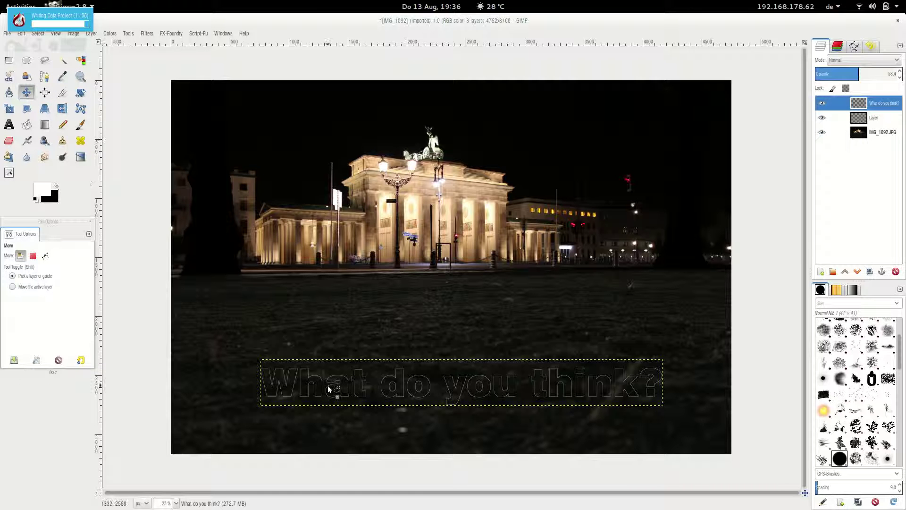
left_click_drag(329, 390, 316, 401)
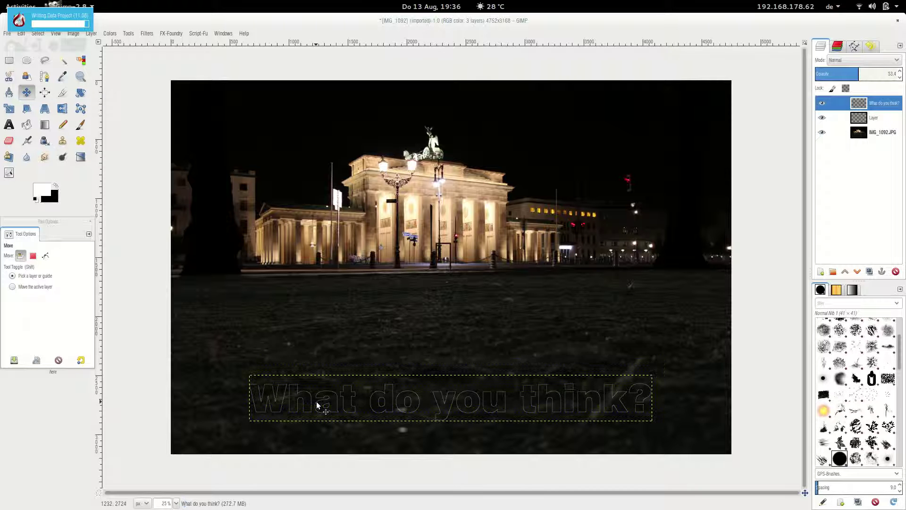
right_click(875, 134)
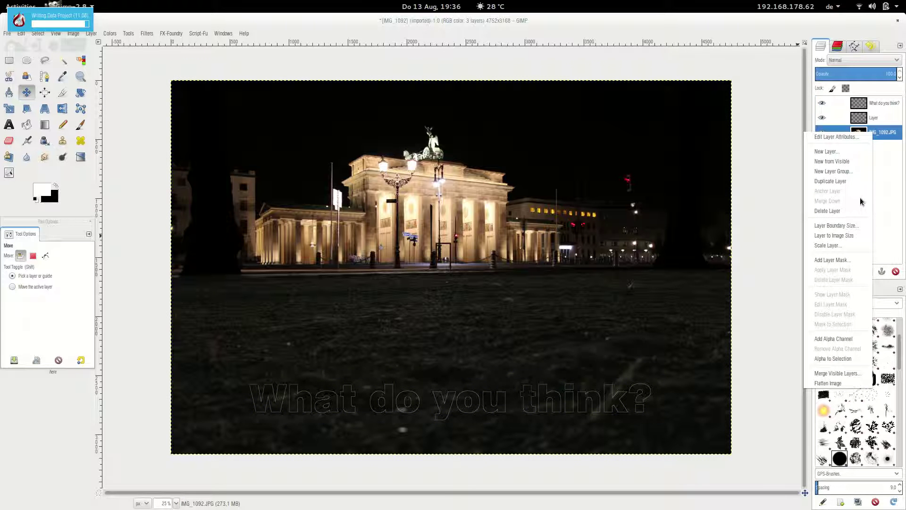
left_click(838, 384)
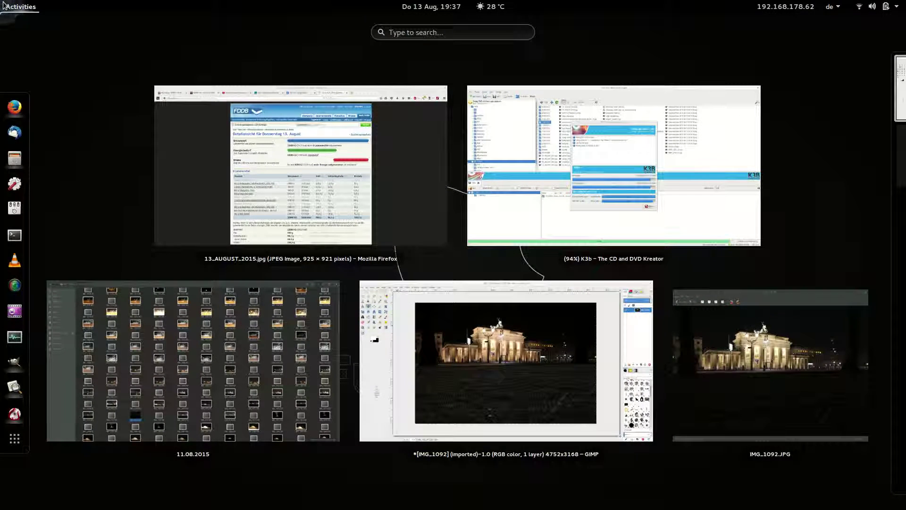
left_click(6, 6)
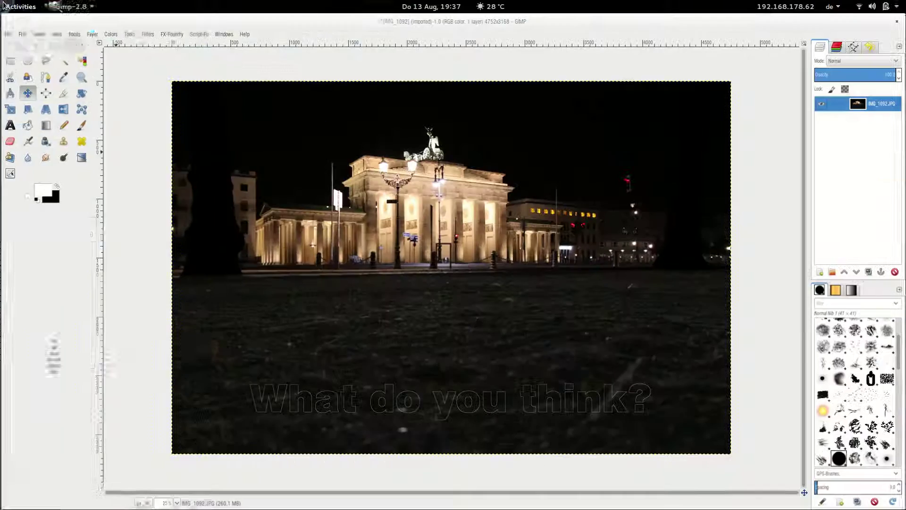